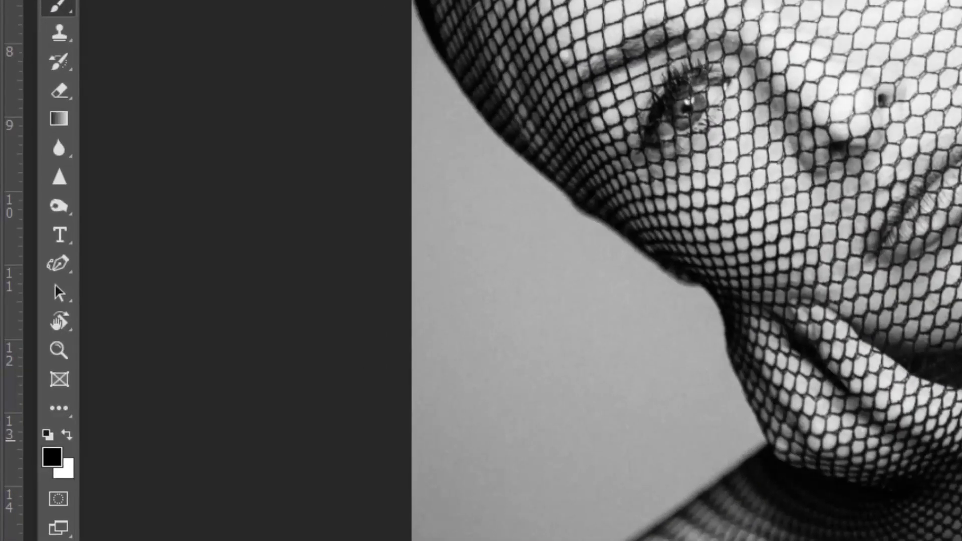
Step: Select the Hand Tool and show its flyout listing Hand Tool and Rotate View Tool
{"action": "left_click", "coordinate": [69, 321]}
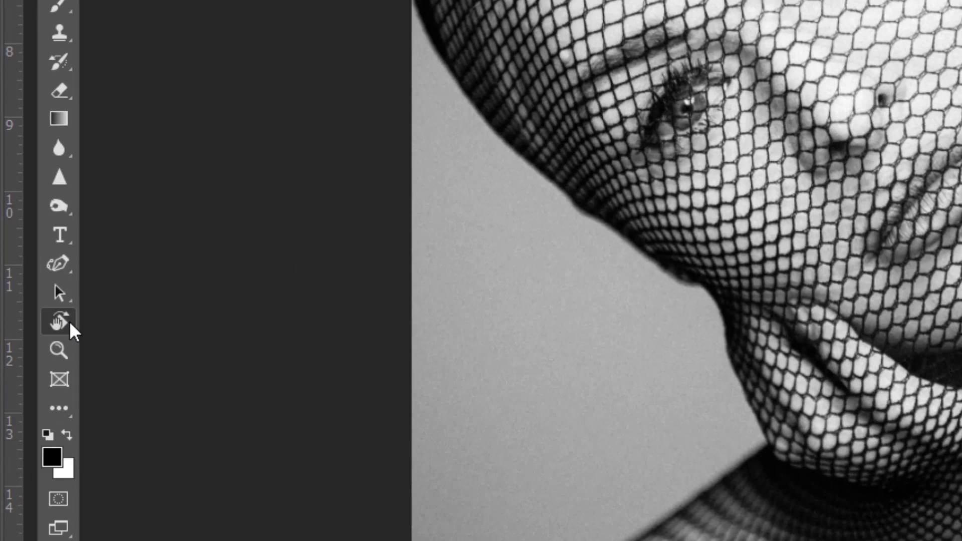
{"action": "right_click", "coordinate": [69, 321]}
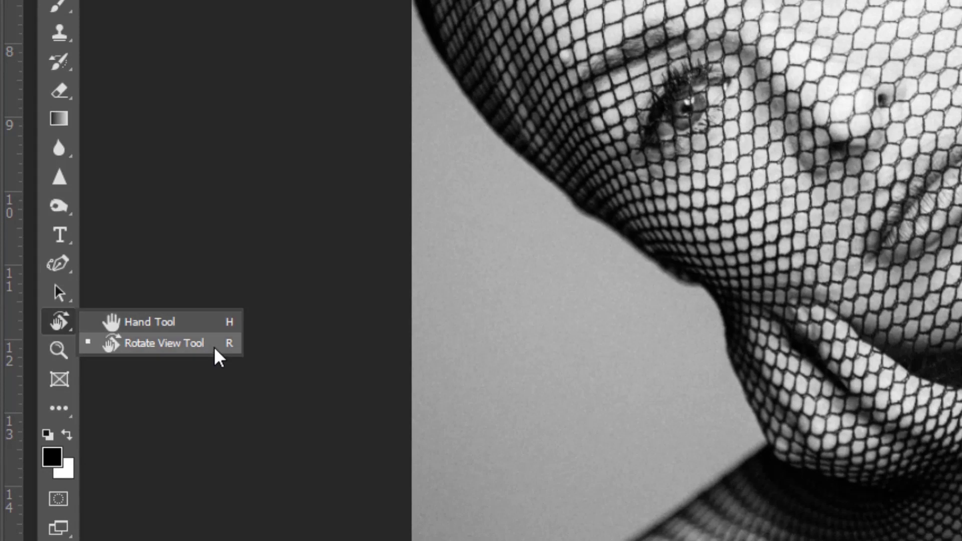
{"action": "left_click", "coordinate": [209, 321]}
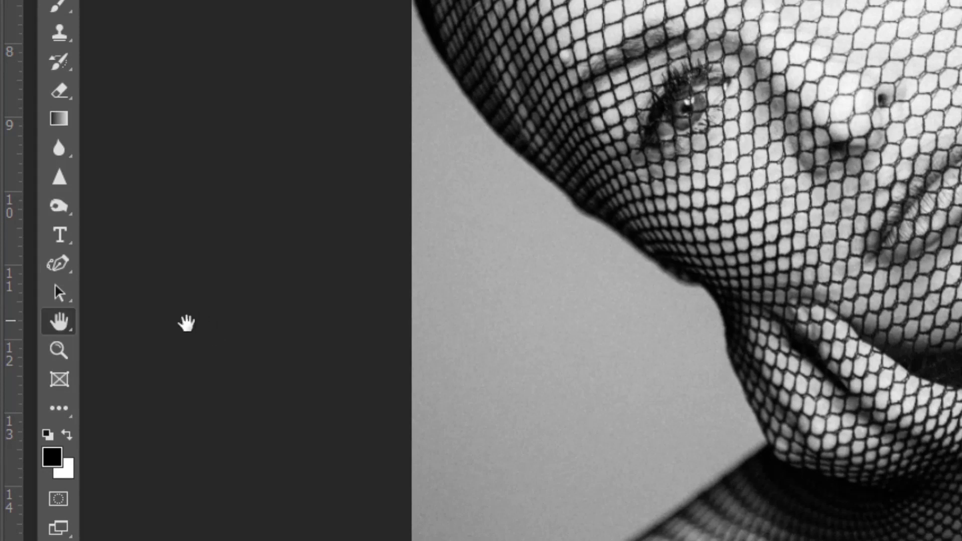
{"action": "right_click", "coordinate": [58, 324]}
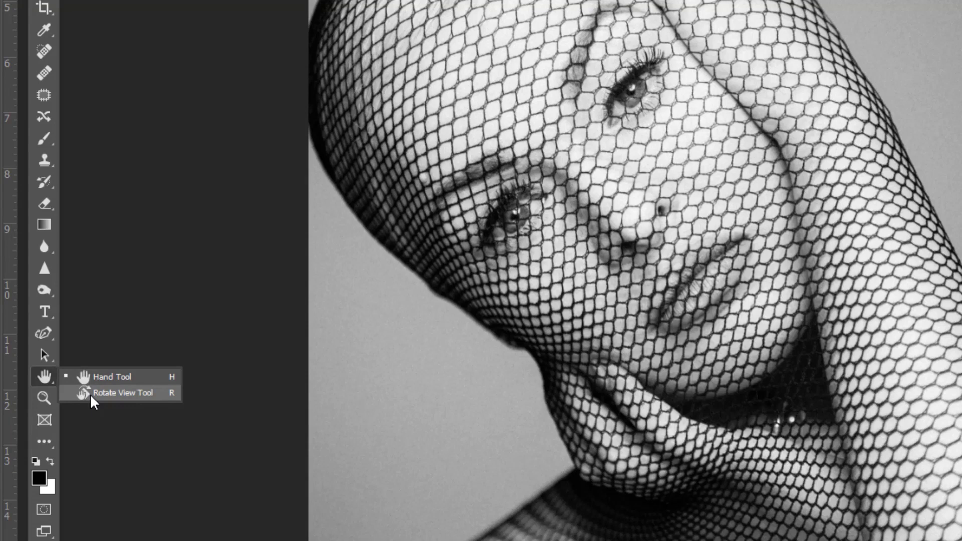
Step: Choose Rotate View Tool and drag on the portrait to turn the canvas view freely
{"action": "left_click", "coordinate": [92, 399]}
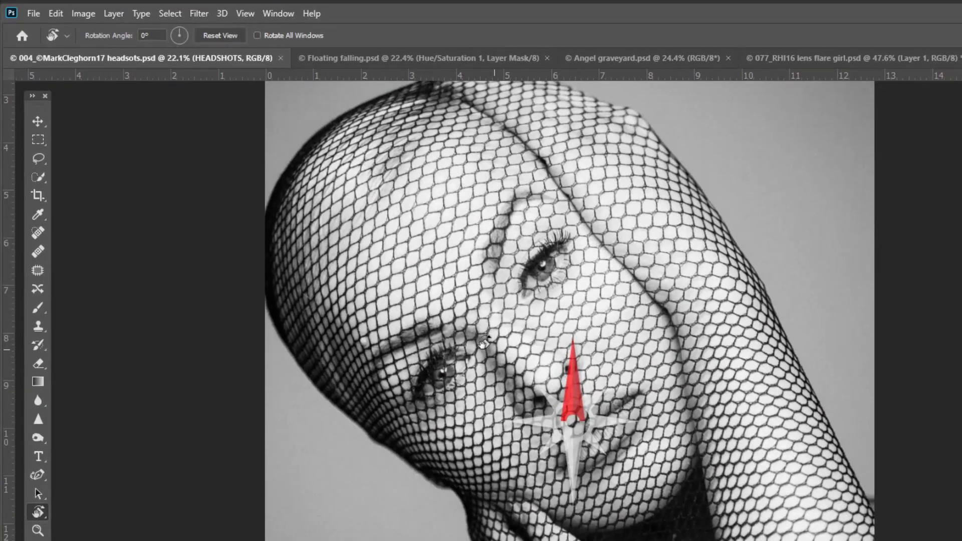
{"action": "left_click_drag", "start_coordinate": [483, 344], "coordinate": [482, 344]}
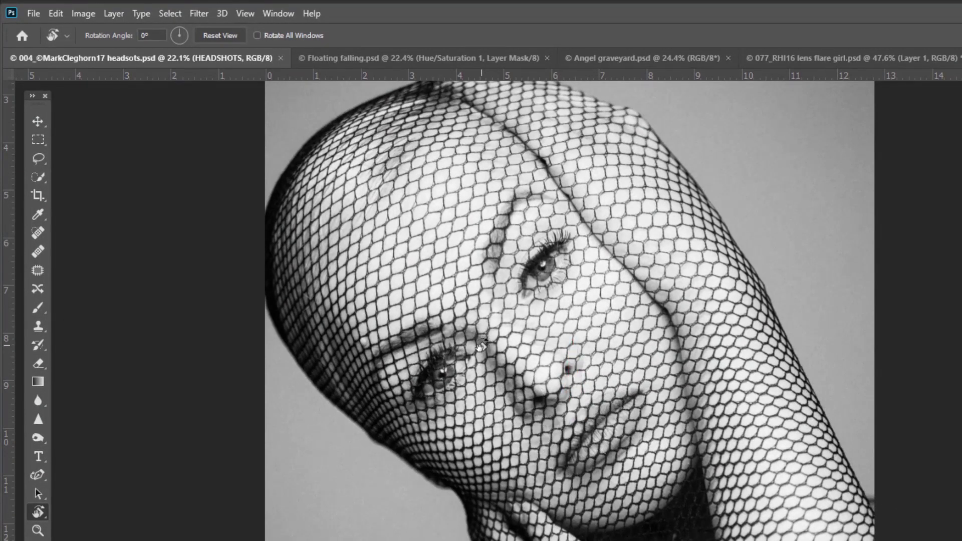
{"action": "left_click", "coordinate": [144, 35]}
{"action": "left_click_drag", "start_coordinate": [129, 35], "coordinate": [132, 34]}
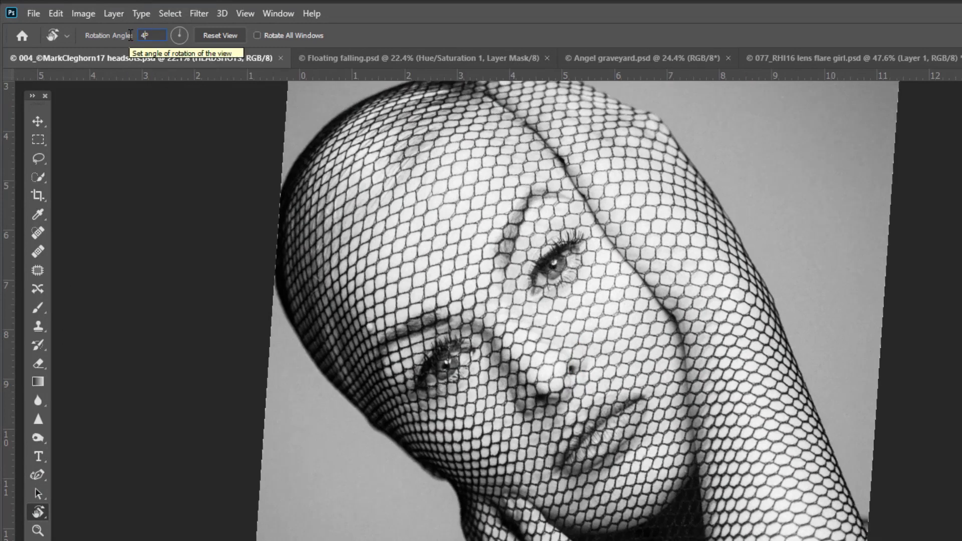
{"action": "type", "text": "5"}
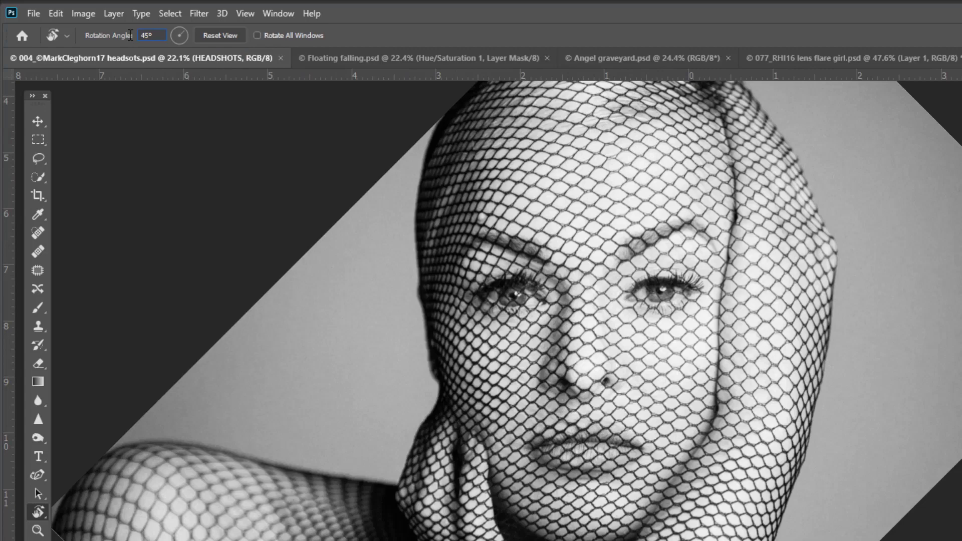
{"action": "left_click_drag", "start_coordinate": [570, 345], "coordinate": [398, 283]}
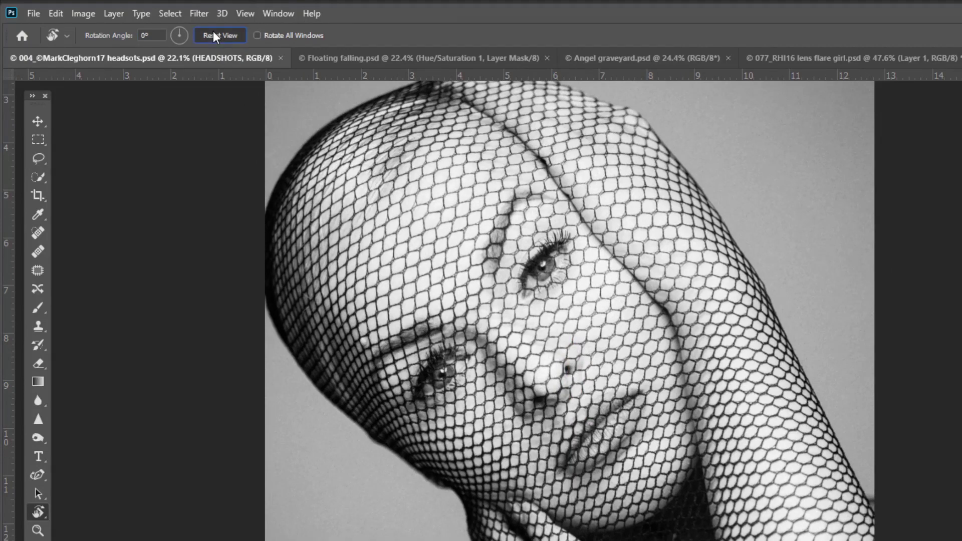
{"action": "left_click_drag", "start_coordinate": [596, 236], "coordinate": [617, 301]}
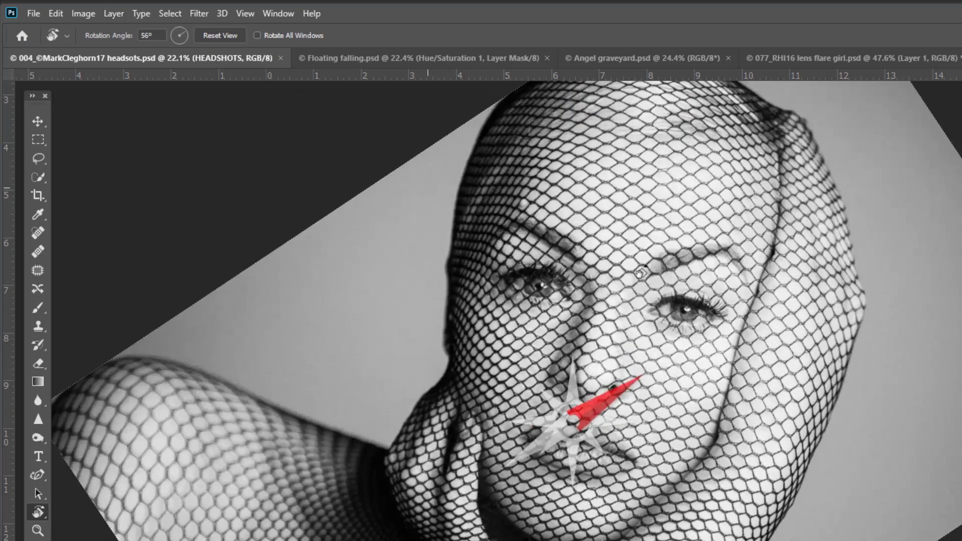
{"action": "left_click", "coordinate": [232, 35]}
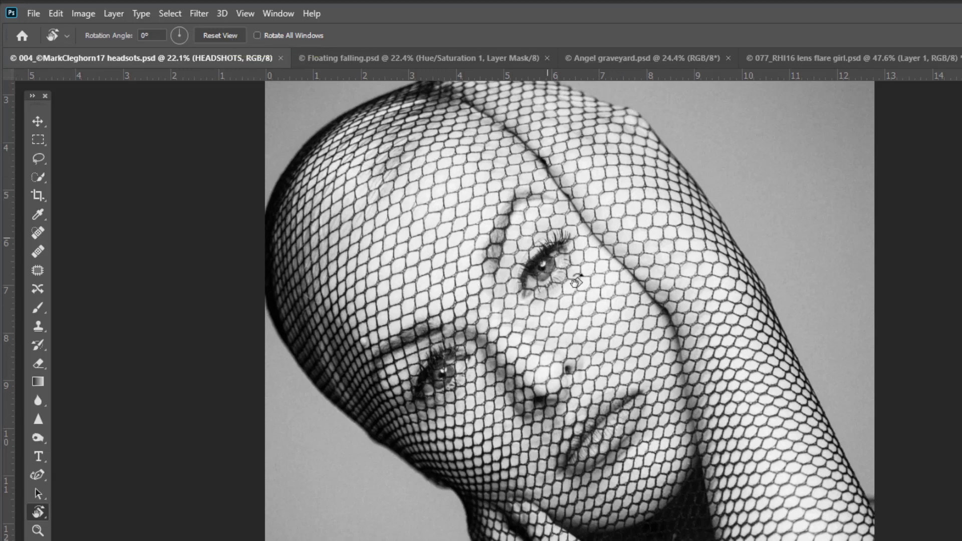
Step: Select the regular Brush tool
{"action": "scroll", "coordinate": [558, 277], "scroll_direction": "up", "scroll_amount": 3}
{"action": "scroll", "coordinate": [557, 277], "scroll_direction": "up", "scroll_amount": 3}
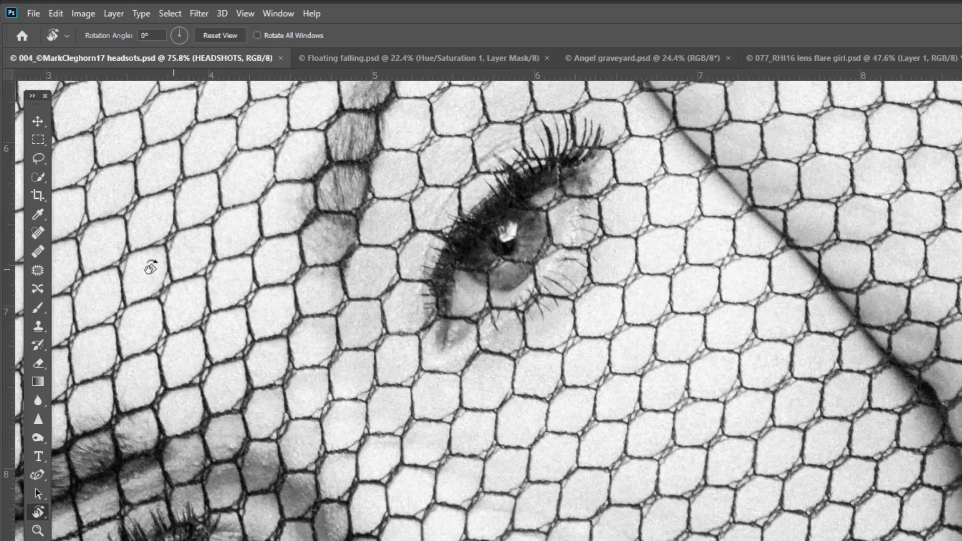
{"action": "left_click", "coordinate": [38, 347]}
{"action": "left_click", "coordinate": [40, 307]}
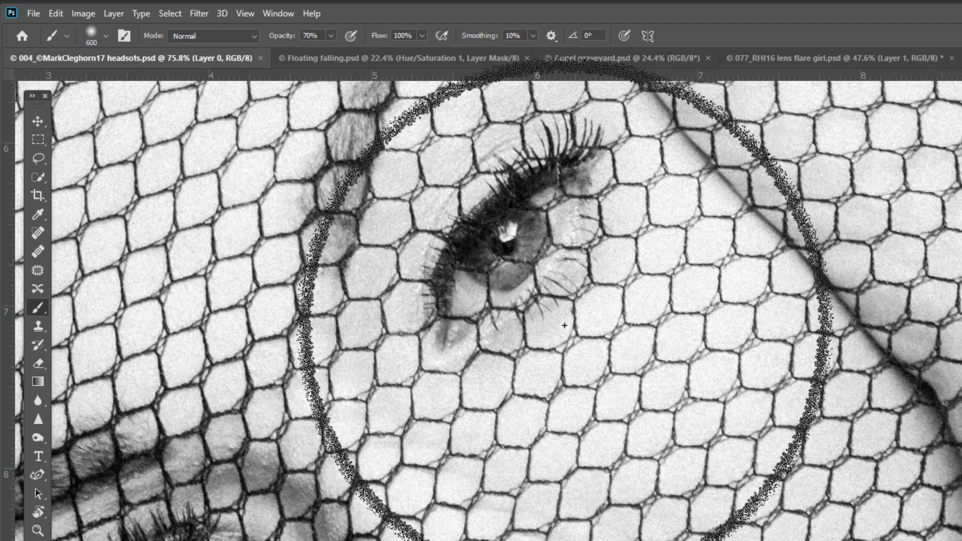
Step: Hold R to rotate the view to 32°, then return to the Brush with B
{"action": "key", "text": "r"}
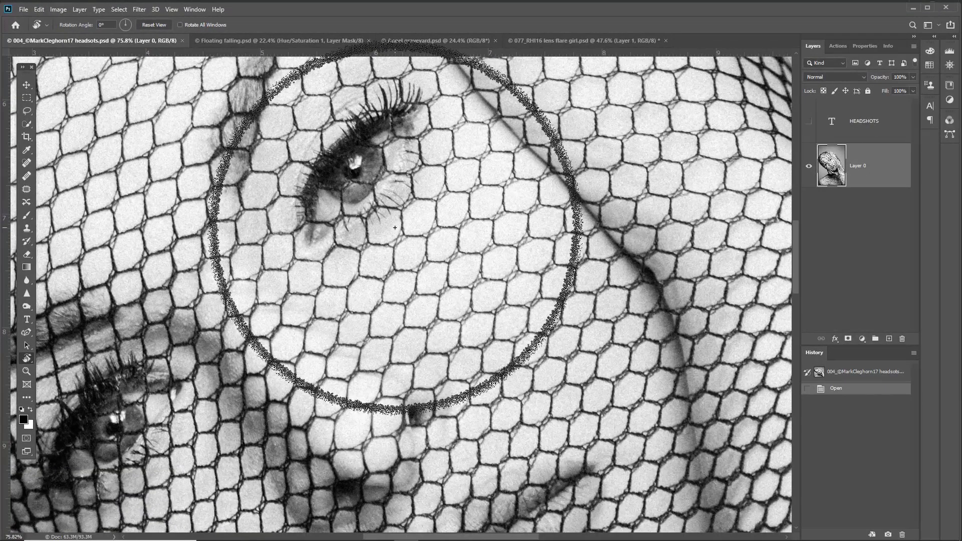
{"action": "left_click_drag", "start_coordinate": [395, 228], "coordinate": [422, 255]}
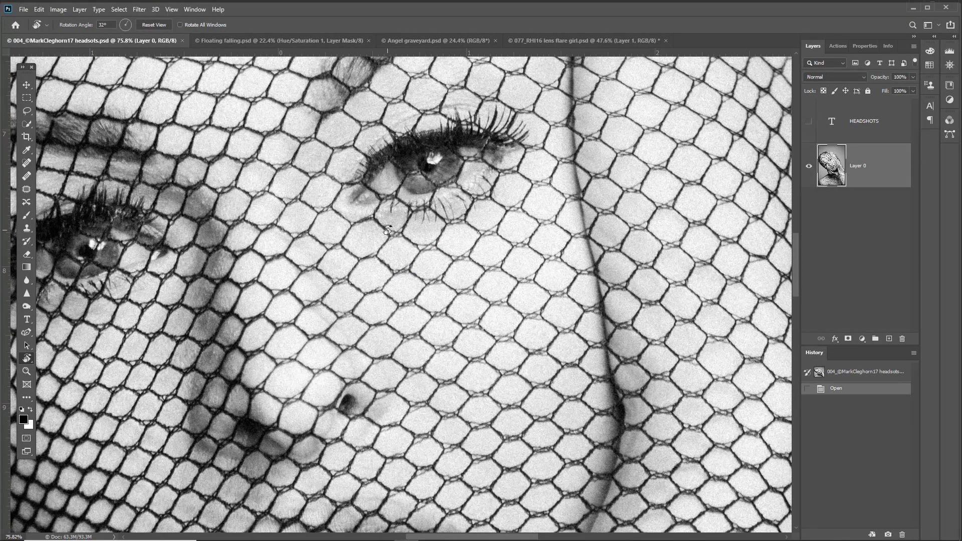
{"action": "key", "text": "b"}
Step: Shrink the brush from 600 px to about 90 px, briefly spring-loading Rotate View with R
{"action": "key", "text": "bracketleft"}
{"action": "key", "text": "bracketleft"}
{"action": "key", "text": "bracketleft"}
{"action": "key", "text": "bracketleft"}
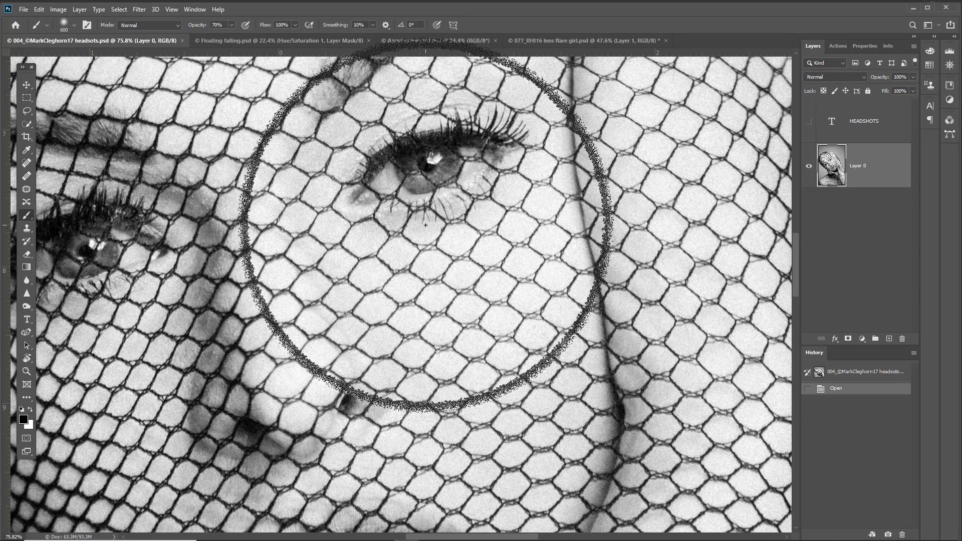
{"action": "key", "text": "bracketleft"}
{"action": "key", "text": "bracketleft"}
{"action": "key", "text": "bracketleft"}
{"action": "key", "text": "bracketleft"}
{"action": "key", "text": "bracketleft"}
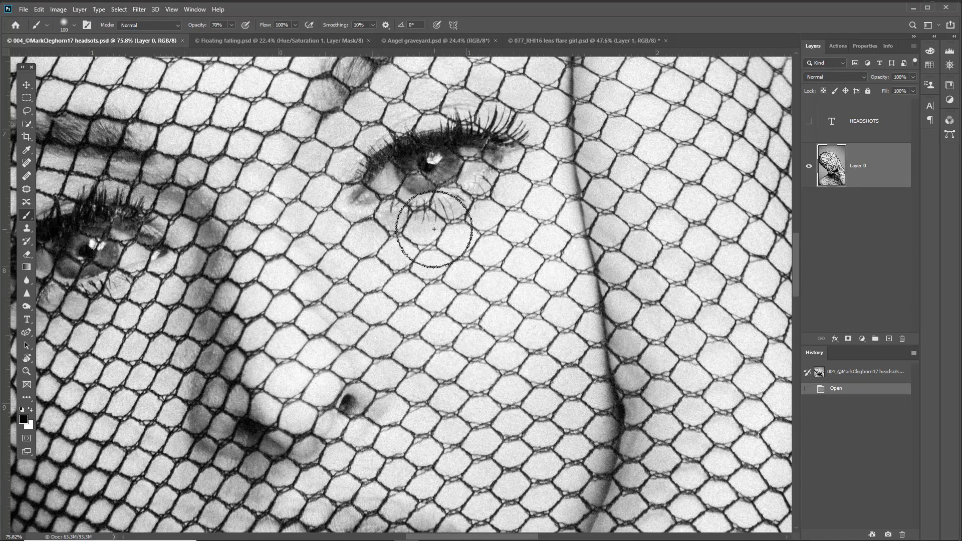
{"action": "key", "text": "bracketleft"}
{"action": "key", "text": "bracketleft"}
{"action": "key", "text": "bracketleft"}
{"action": "key", "text": "r"}
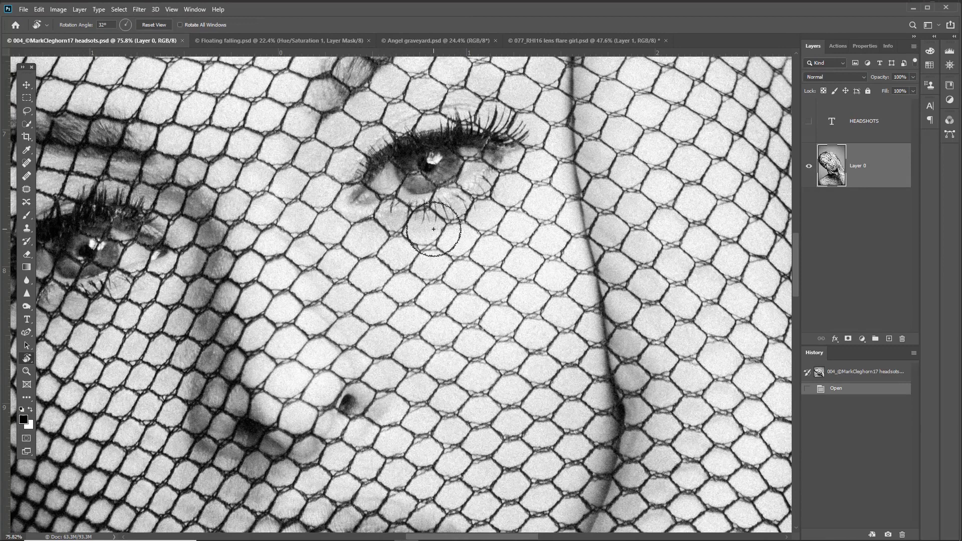
{"action": "key", "text": "b"}
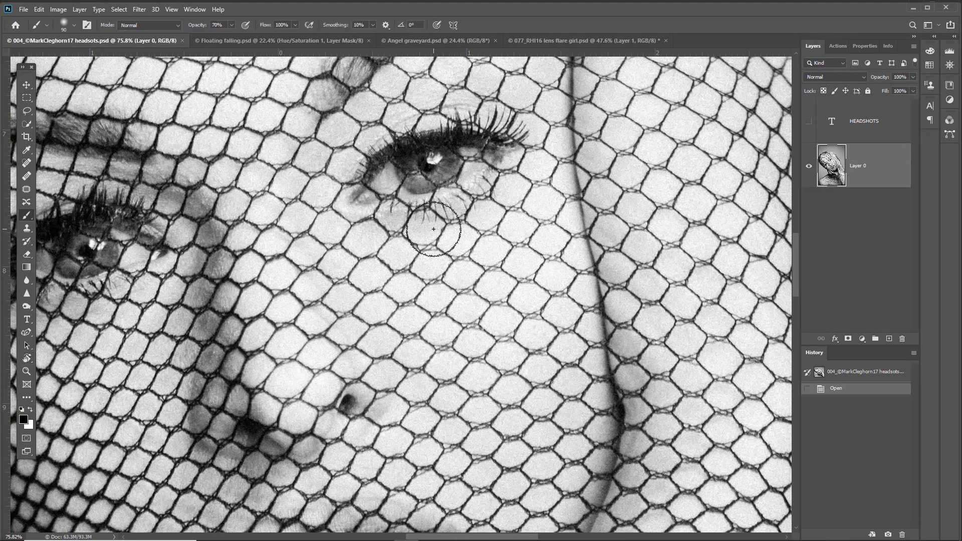
Step: Tile the four open documents using Window > Arrange > 4-up
{"action": "left_click", "coordinate": [195, 10]}
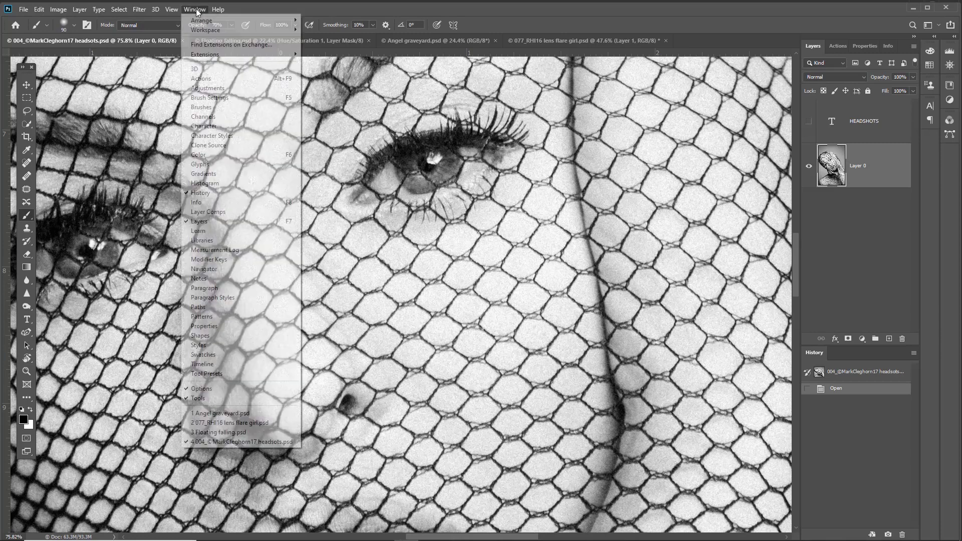
{"action": "mouse_move", "coordinate": [201, 21]}
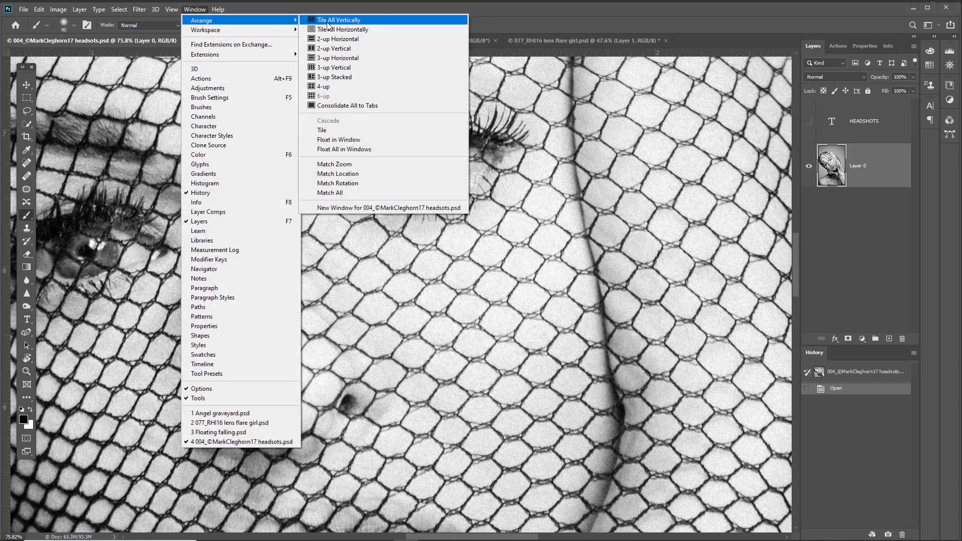
{"action": "left_click", "coordinate": [329, 87]}
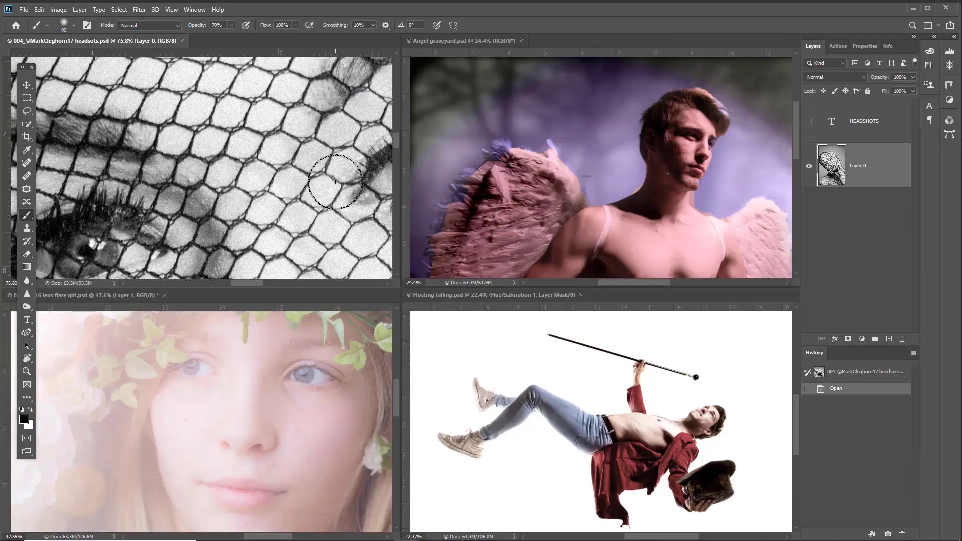
Step: Enable Rotate All Windows and drag the top-left canvas to rotate all views to 48°
{"action": "key", "text": "r"}
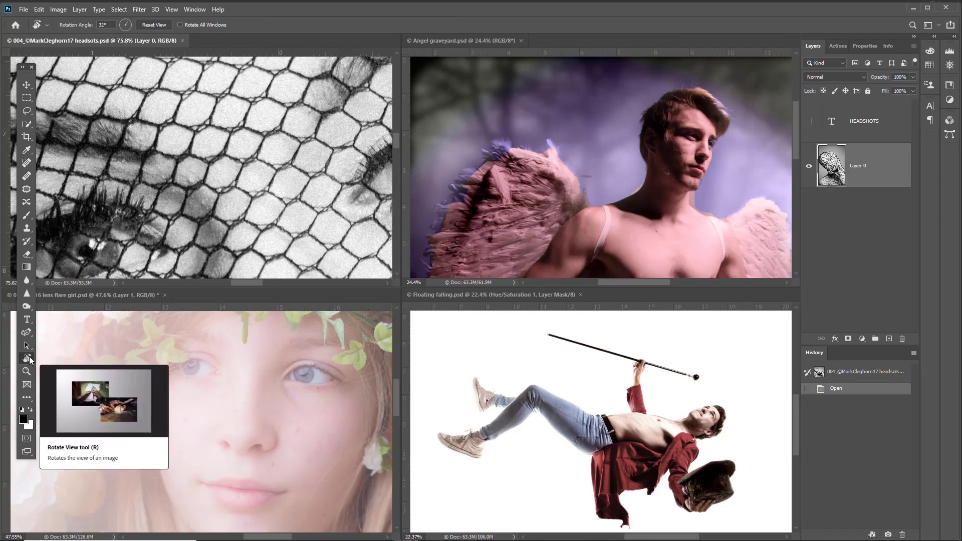
{"action": "left_click", "coordinate": [180, 24]}
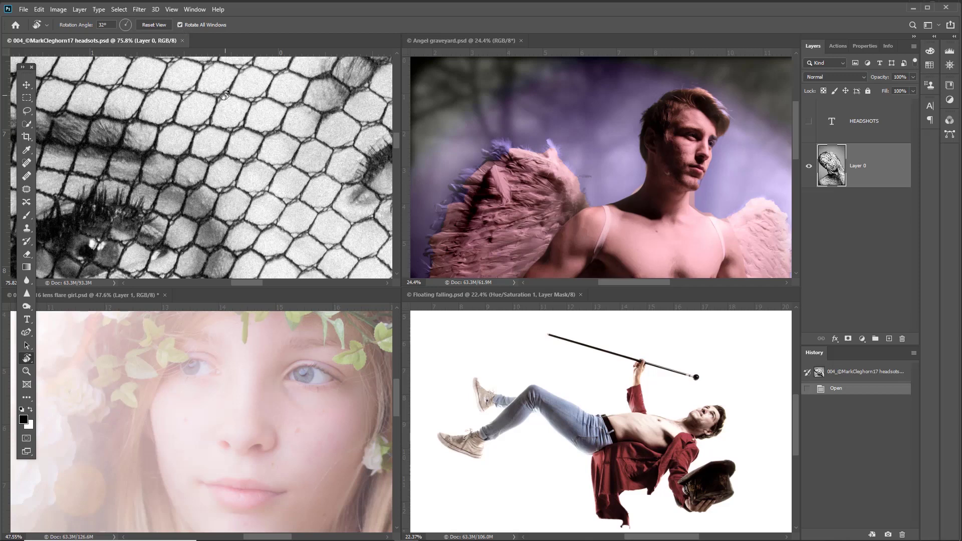
{"action": "left_click_drag", "start_coordinate": [226, 90], "coordinate": [247, 95]}
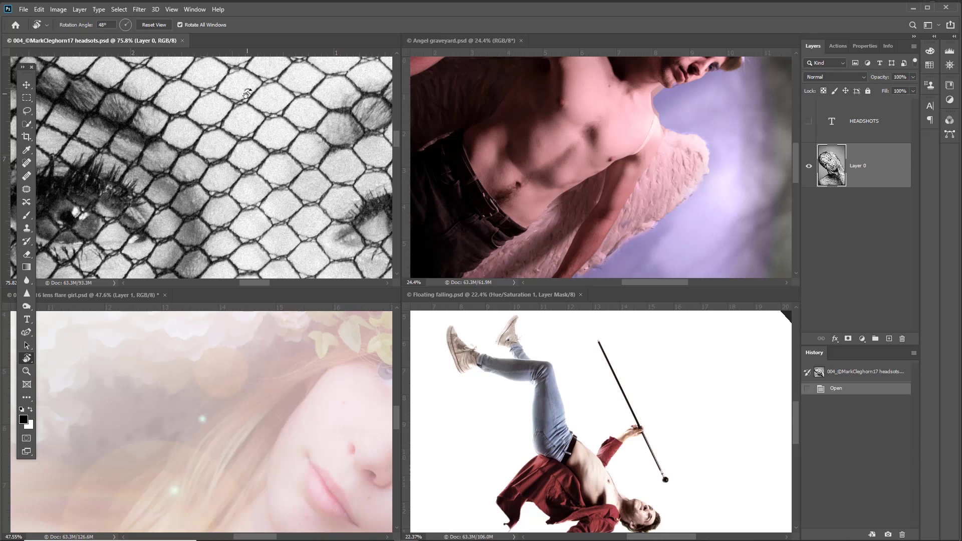
Step: Turn off Rotate All Windows, rotating the headshots view to 4° and the Angel graveyard view separately
{"action": "left_click", "coordinate": [180, 25]}
{"action": "mouse_move", "coordinate": [273, 104]}
{"action": "left_mouse_down"}
{"action": "mouse_move", "coordinate": [236, 91]}
{"action": "mouse_move", "coordinate": [257, 97]}
{"action": "left_mouse_up"}
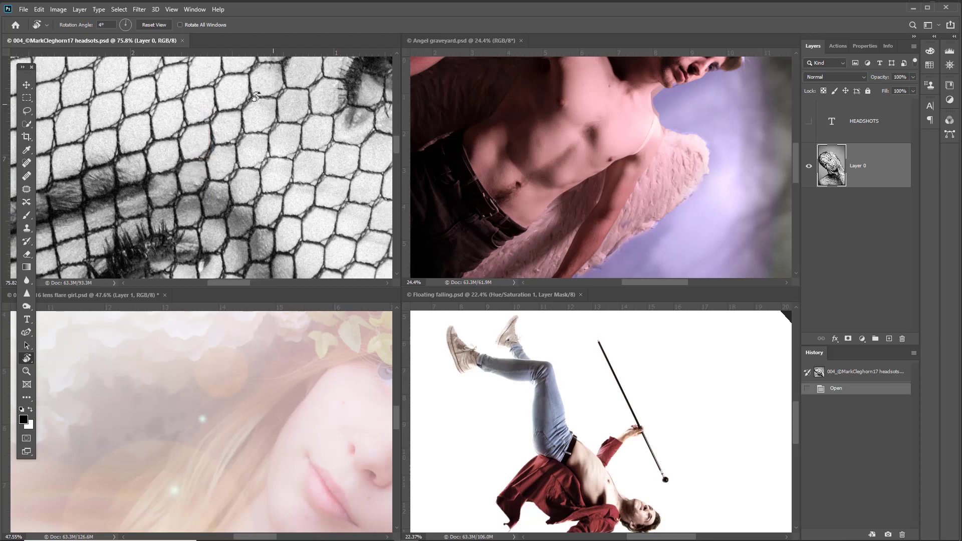
{"action": "left_click", "coordinate": [476, 111]}
{"action": "left_click_drag", "start_coordinate": [469, 107], "coordinate": [509, 202]}
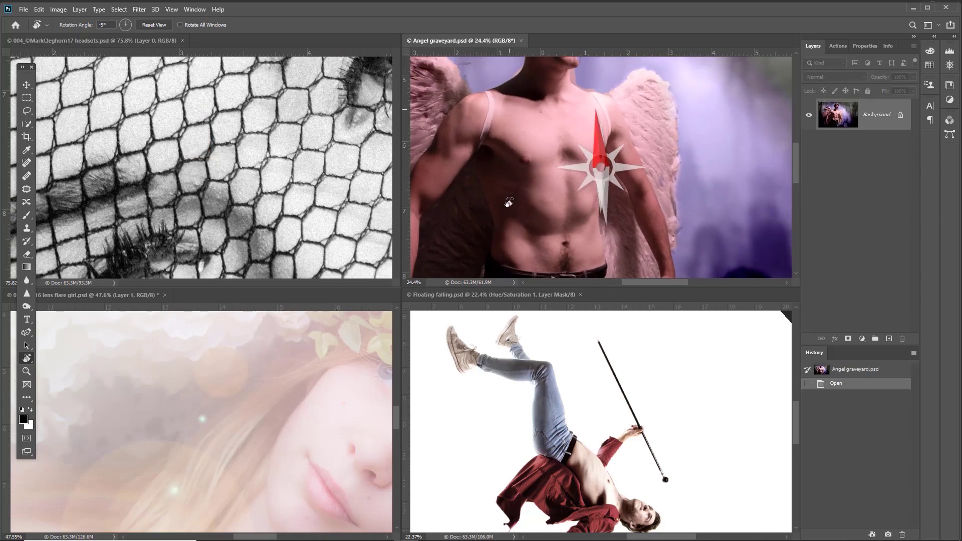
Step: Reset the Angel graveyard view to 0°, then re-enable Rotate All Windows and reset every view
{"action": "left_click", "coordinate": [155, 25]}
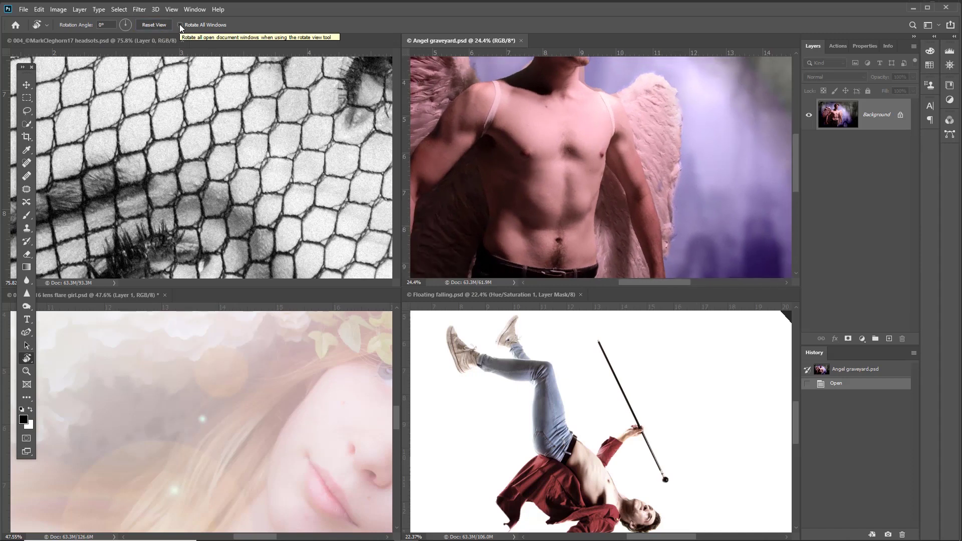
{"action": "left_click", "coordinate": [180, 24]}
{"action": "left_click", "coordinate": [161, 24]}
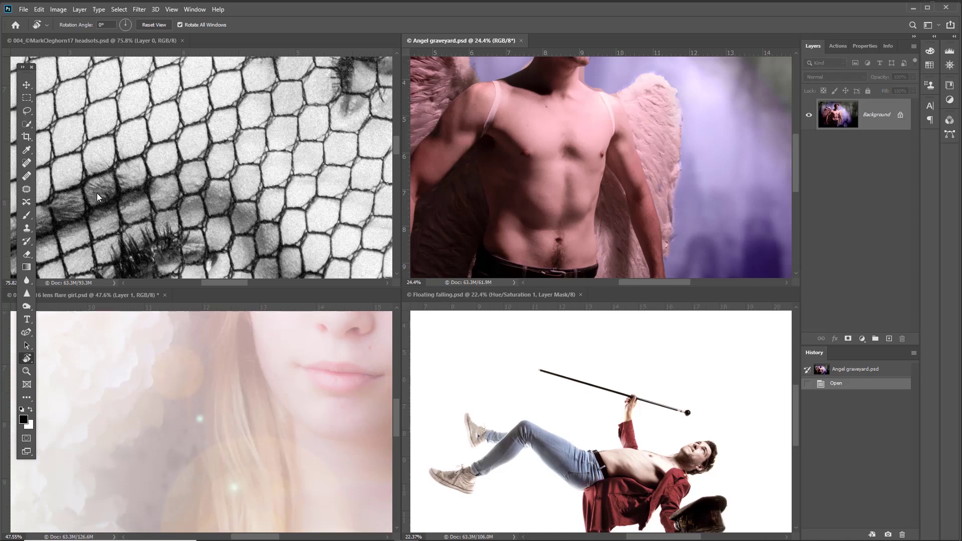
Step: Rotate all views together from the headshots canvas to 30°, then from Angel graveyard to 120°
{"action": "left_click", "coordinate": [110, 154]}
{"action": "left_click_drag", "start_coordinate": [127, 159], "coordinate": [154, 151]}
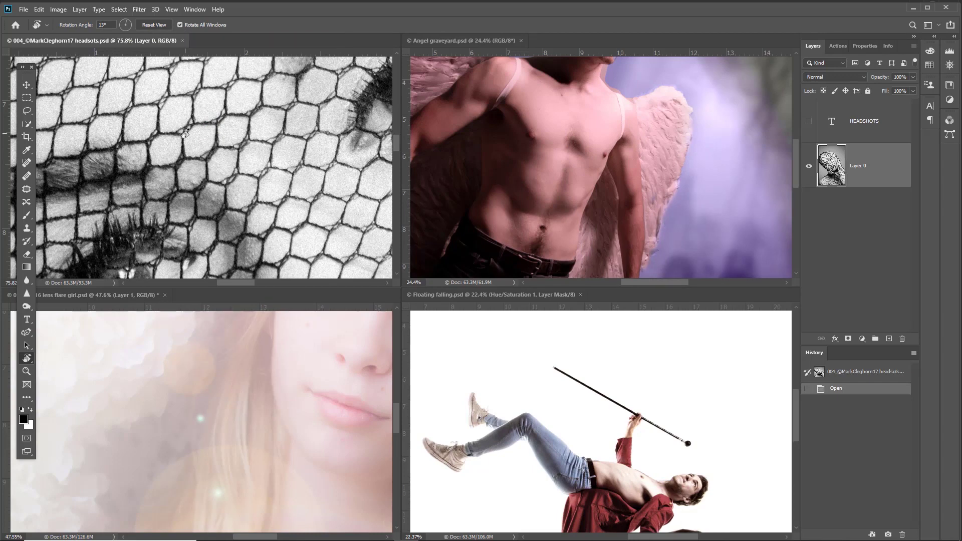
{"action": "mouse_move", "coordinate": [188, 125]}
{"action": "left_mouse_down"}
{"action": "mouse_move", "coordinate": [212, 141]}
{"action": "mouse_move", "coordinate": [194, 129]}
{"action": "left_mouse_up"}
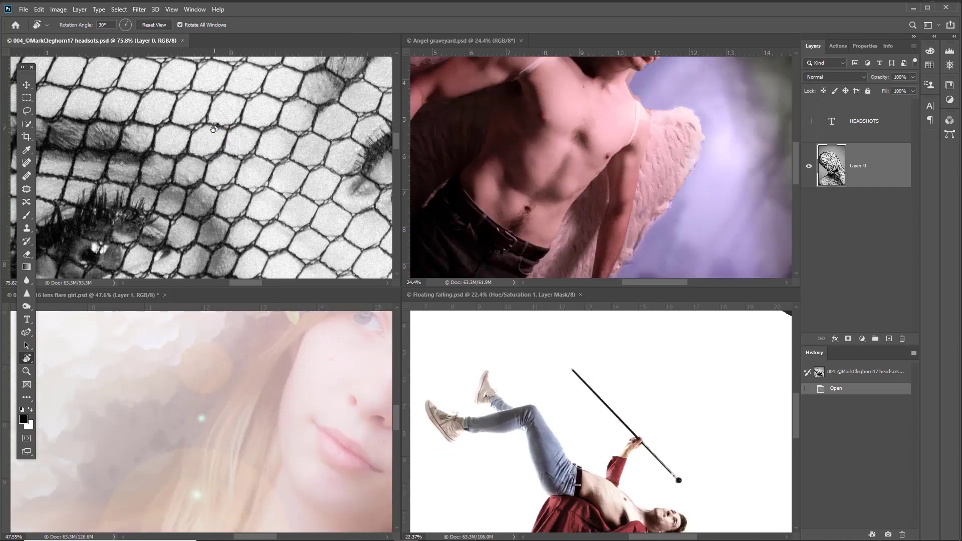
{"action": "left_click", "coordinate": [518, 138]}
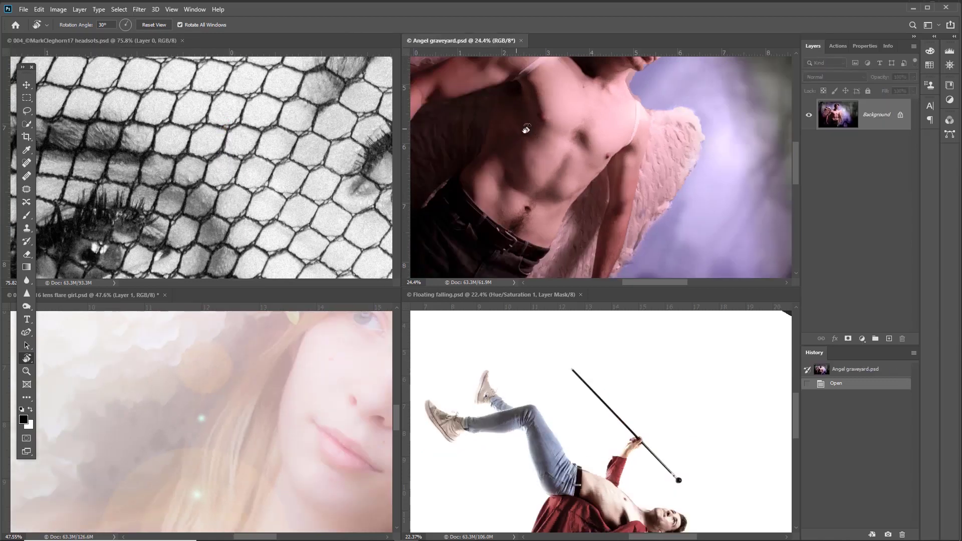
{"action": "left_click_drag", "start_coordinate": [527, 129], "coordinate": [621, 139]}
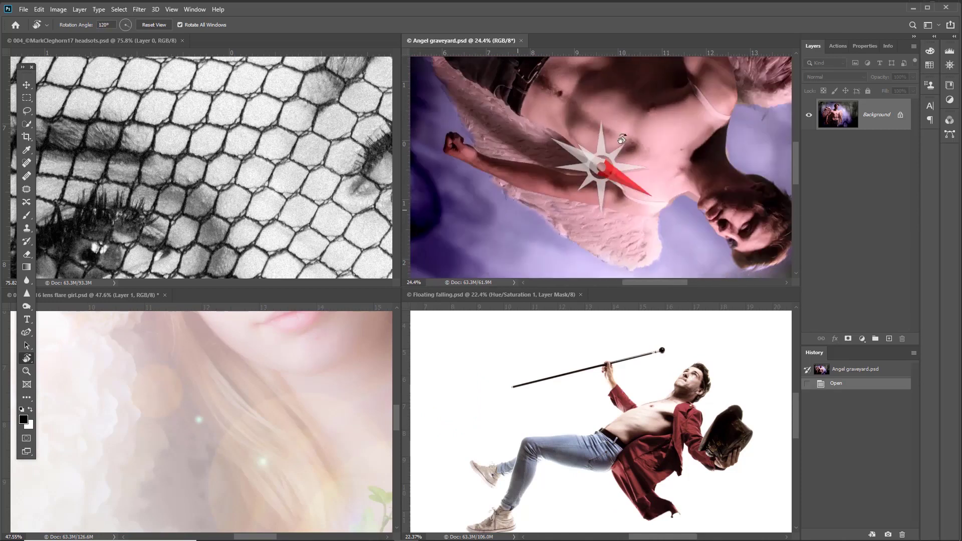